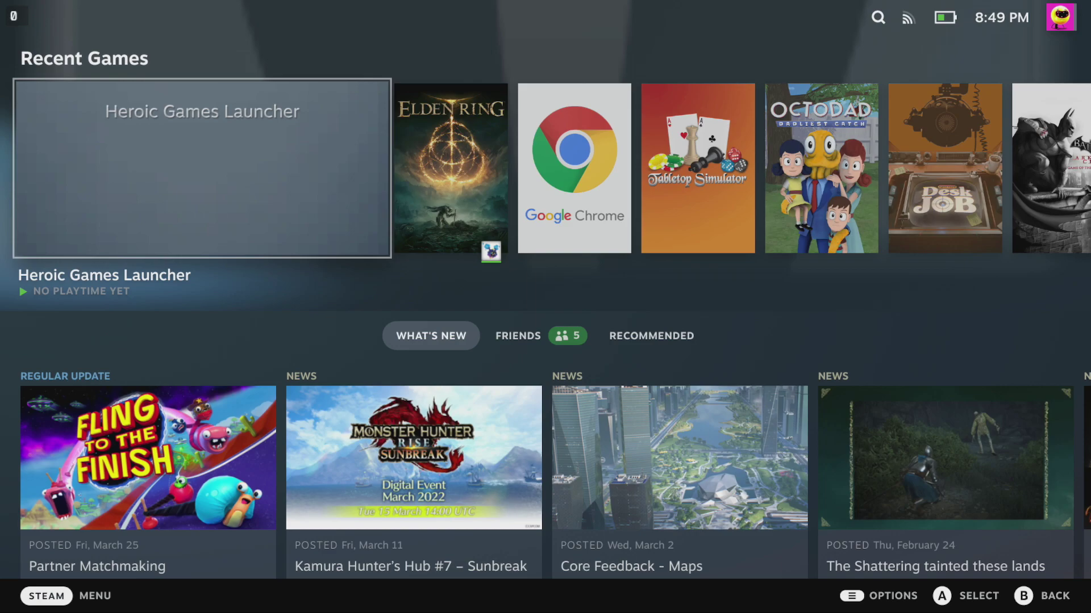
Step: Switch the Steam Deck from gaming mode to desktop mode
{"action": "key", "text": "ctrl+1"}
{"action": "key", "text": "Up"}
{"action": "key", "text": "Return"}
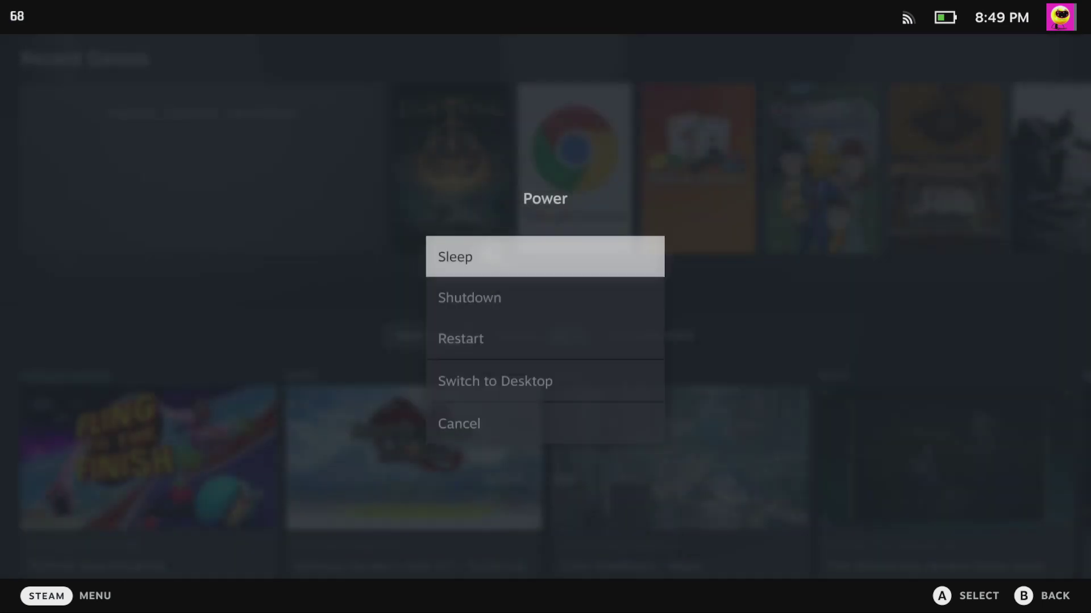
{"action": "key", "text": "Down"}
{"action": "key", "text": "Down"}
{"action": "key", "text": "Down"}
{"action": "key", "text": "Return"}
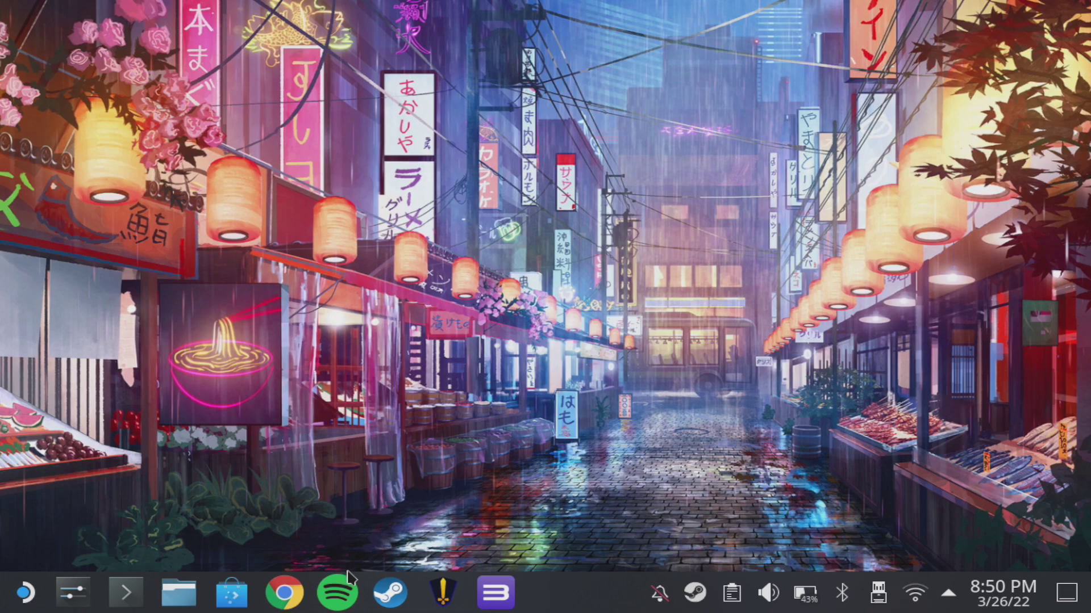
Step: Open the Steam client's controller settings and bring up the desktop configuration for editing
{"action": "left_click", "coordinate": [388, 594]}
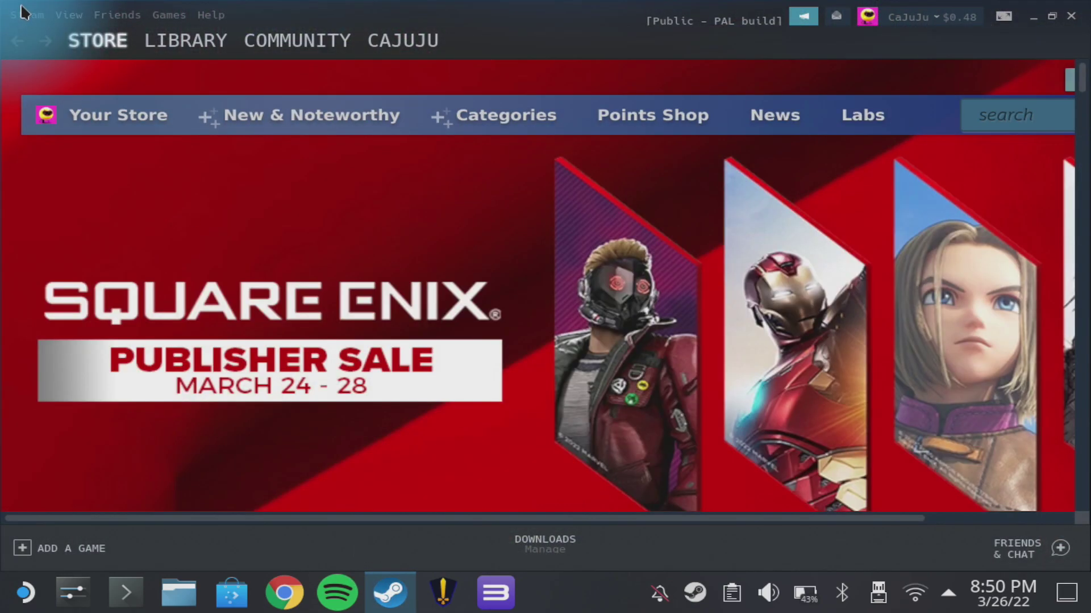
{"action": "left_click", "coordinate": [25, 17]}
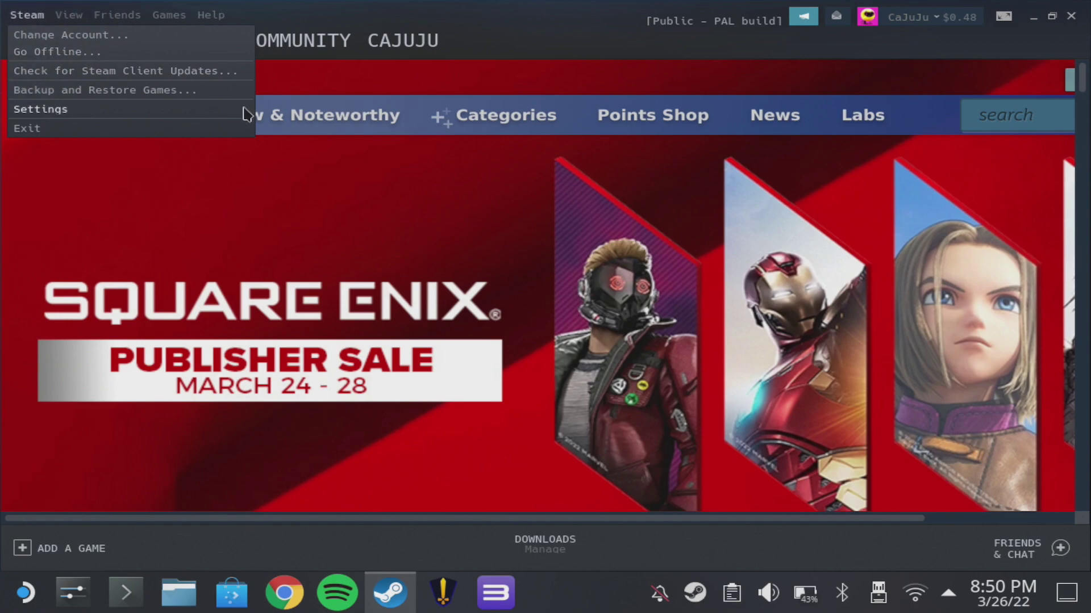
{"action": "left_click", "coordinate": [218, 110]}
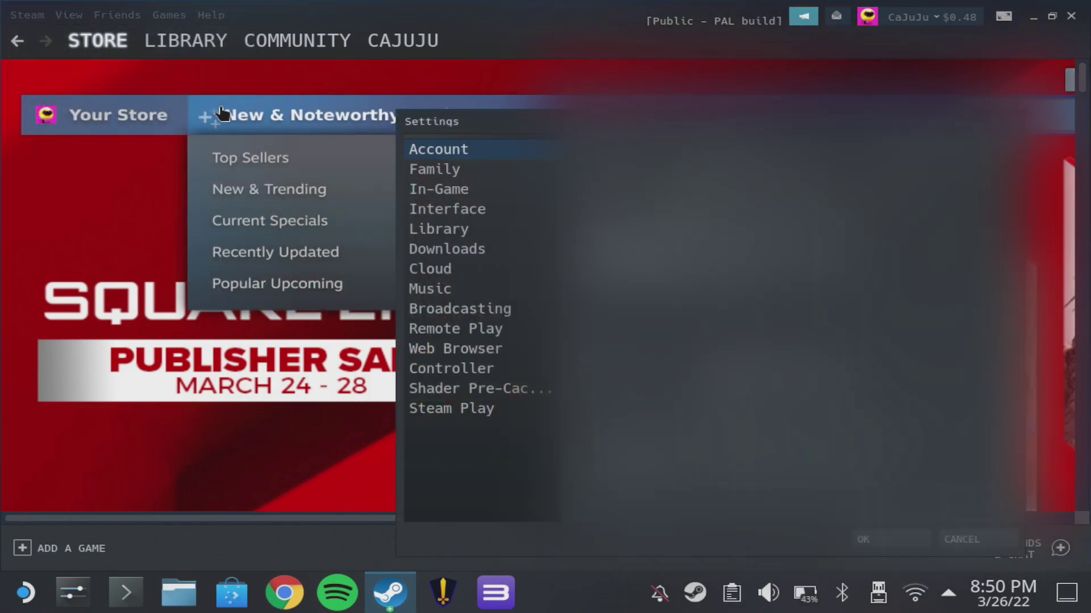
{"action": "left_click", "coordinate": [483, 375]}
{"action": "left_click", "coordinate": [645, 319]}
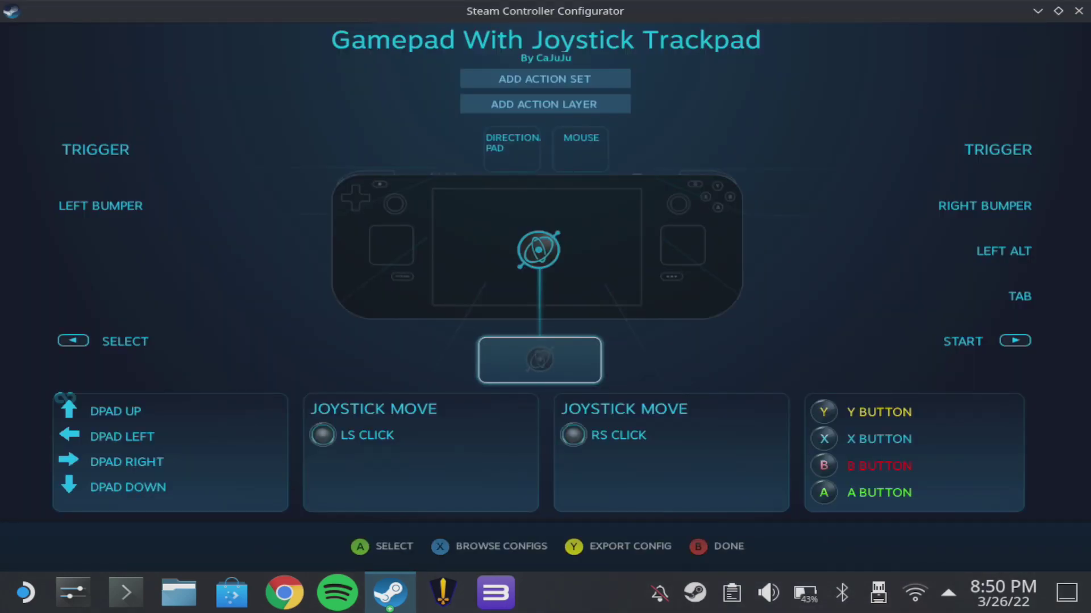
Step: Import and apply the Gamepad with Mouse Trackpad template as the desktop controller configuration
{"action": "key", "text": "x"}
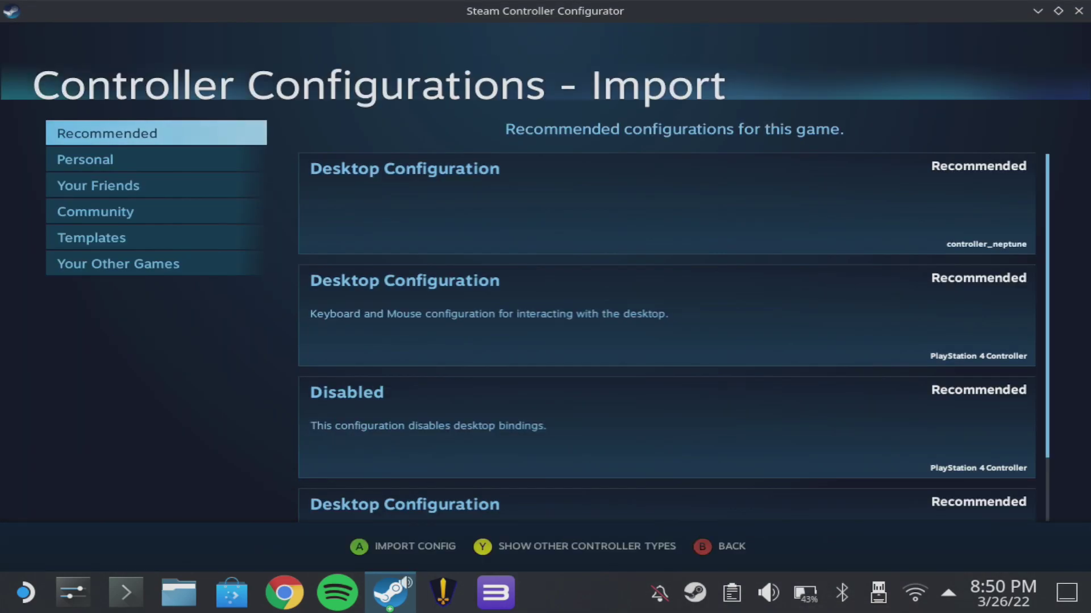
{"action": "left_click", "coordinate": [156, 185]}
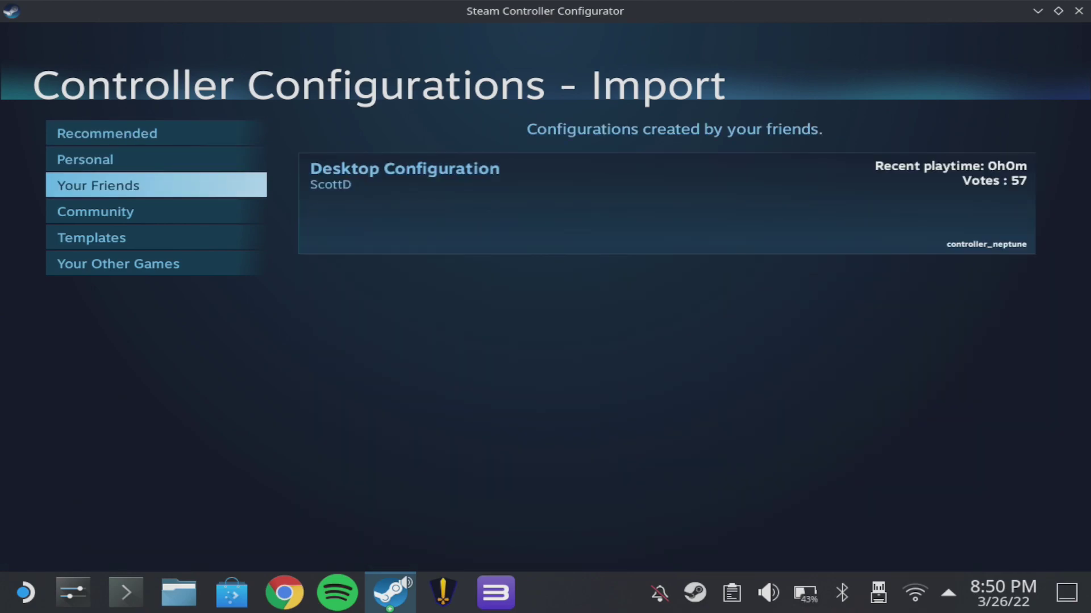
{"action": "left_click", "coordinate": [156, 212]}
{"action": "left_click", "coordinate": [156, 238]}
{"action": "left_click", "coordinate": [553, 203]}
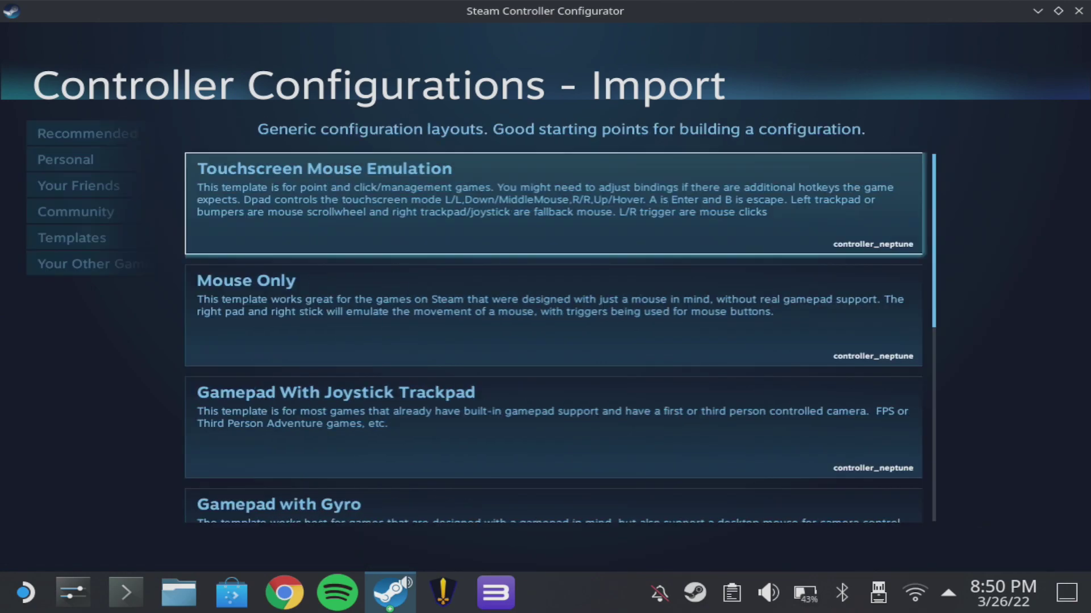
{"action": "key", "text": "Down"}
{"action": "key", "text": "Down"}
{"action": "key", "text": "Down"}
{"action": "key", "text": "Down"}
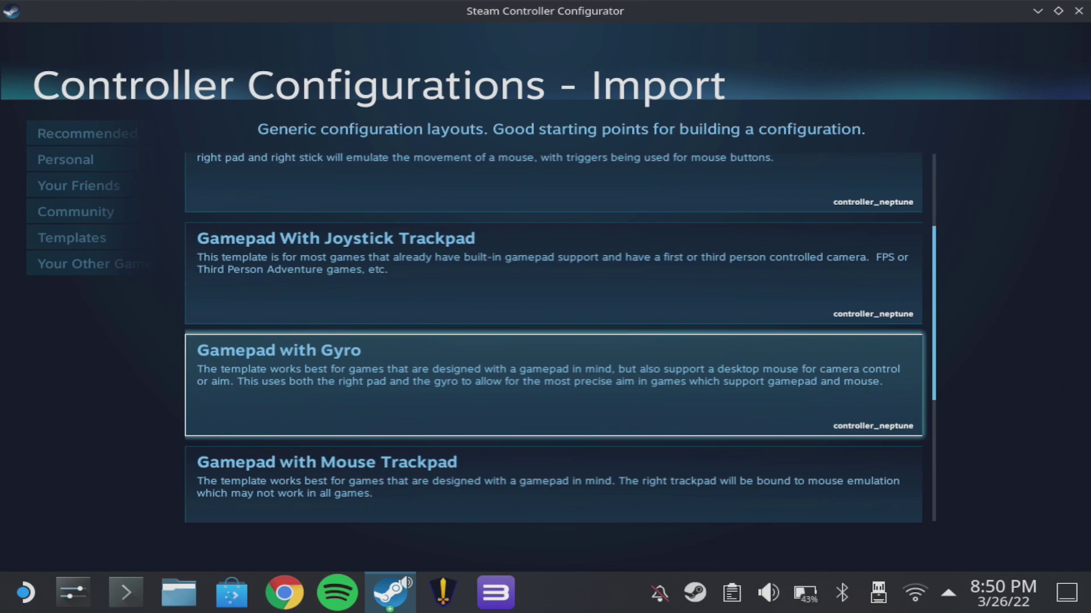
{"action": "key", "text": "Return"}
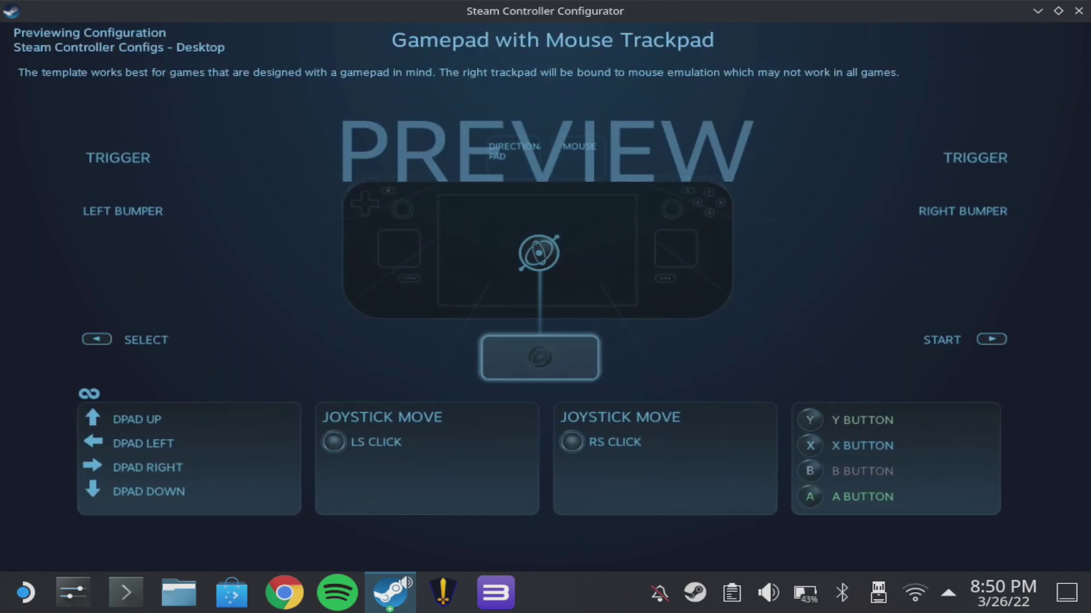
{"action": "key", "text": "Return"}
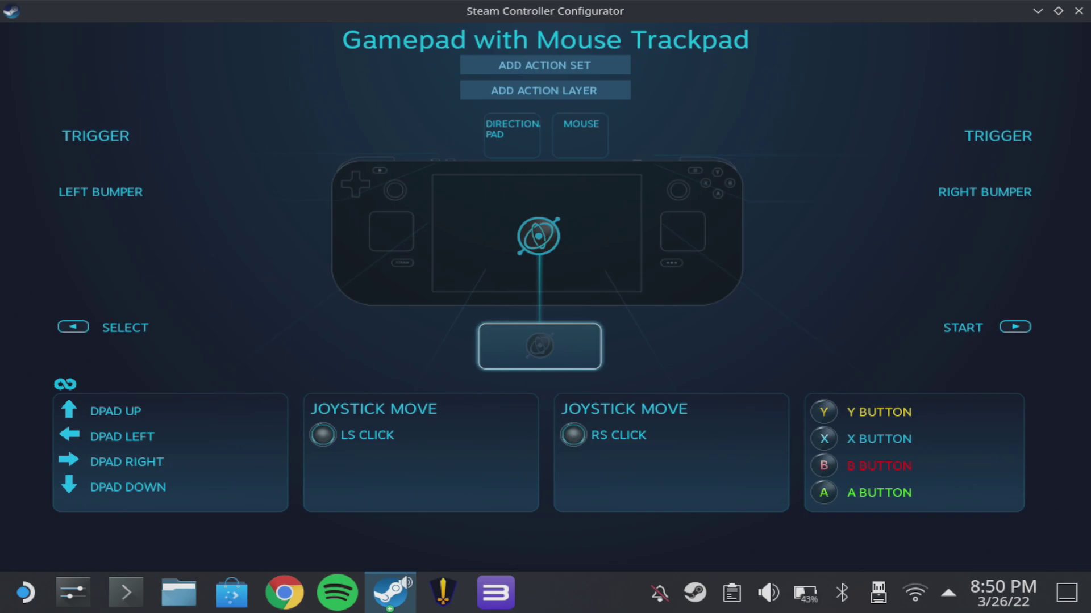
Step: Bind the right trackpad's click action to the left mouse button and leave the controller configurator and settings
{"action": "key", "text": "Up"}
{"action": "key", "text": "Right"}
{"action": "key", "text": "Return"}
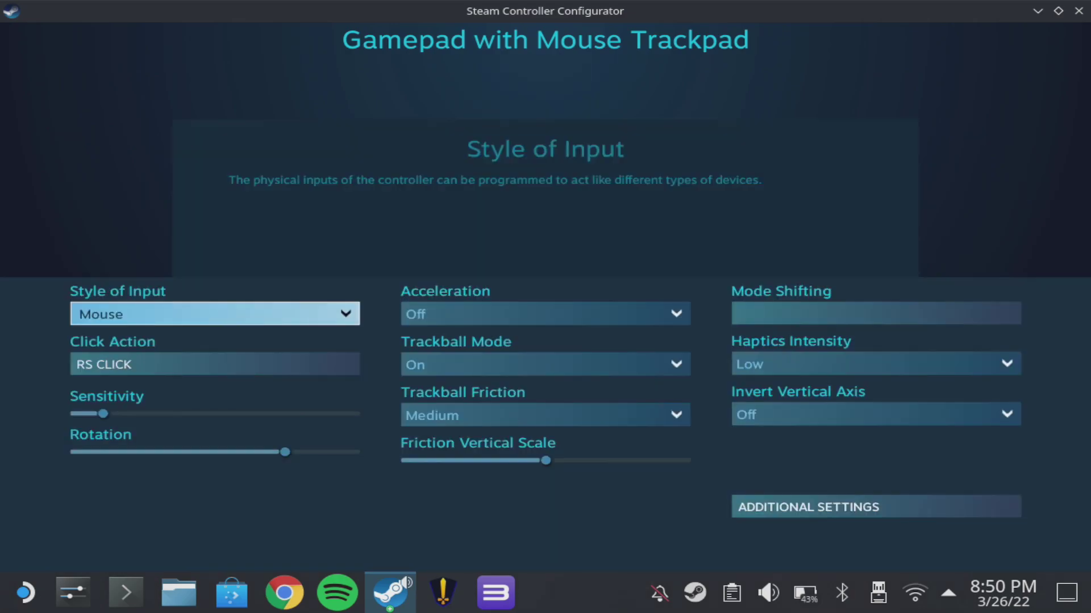
{"action": "key", "text": "Down"}
{"action": "key", "text": "Return"}
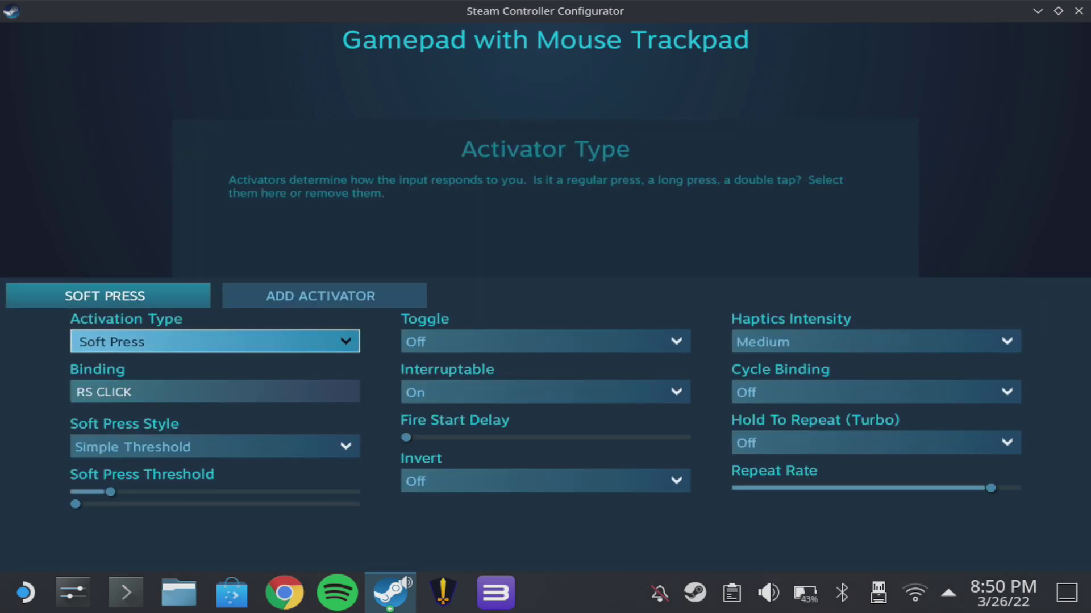
{"action": "key", "text": "Down"}
{"action": "key", "text": "Return"}
{"action": "key", "text": "Left"}
{"action": "key", "text": "Down"}
{"action": "key", "text": "Left"}
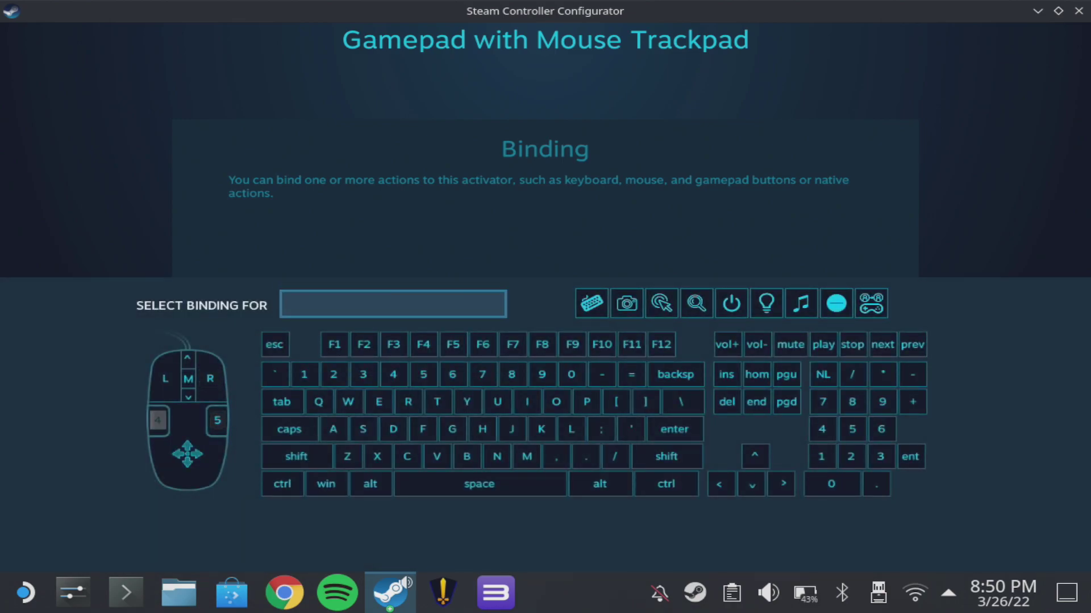
{"action": "key", "text": "Up"}
{"action": "key", "text": "Return"}
{"action": "key", "text": "Escape"}
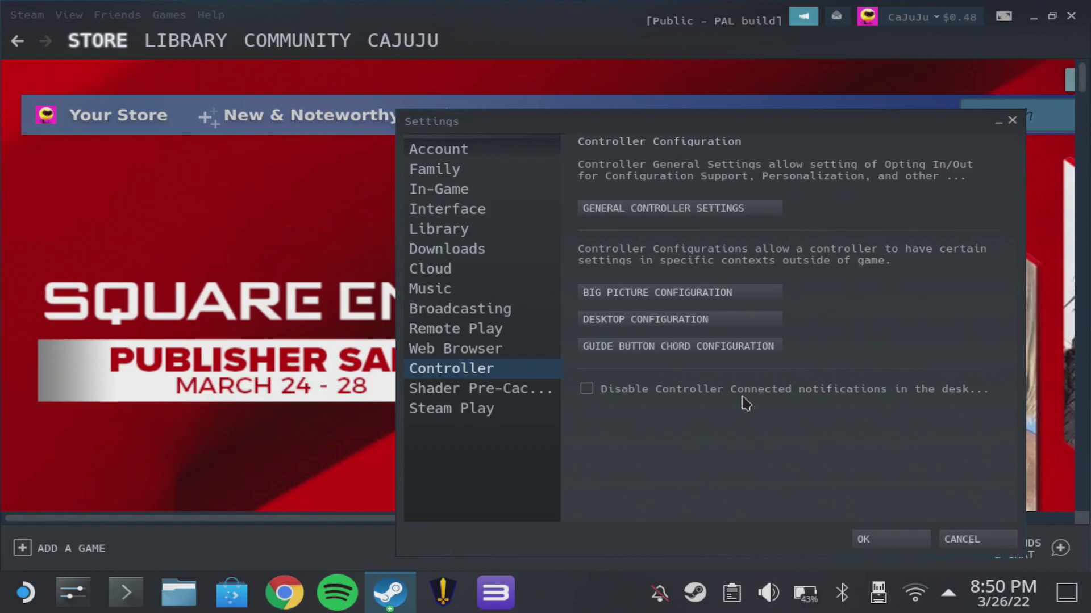
{"action": "key", "text": "Up"}
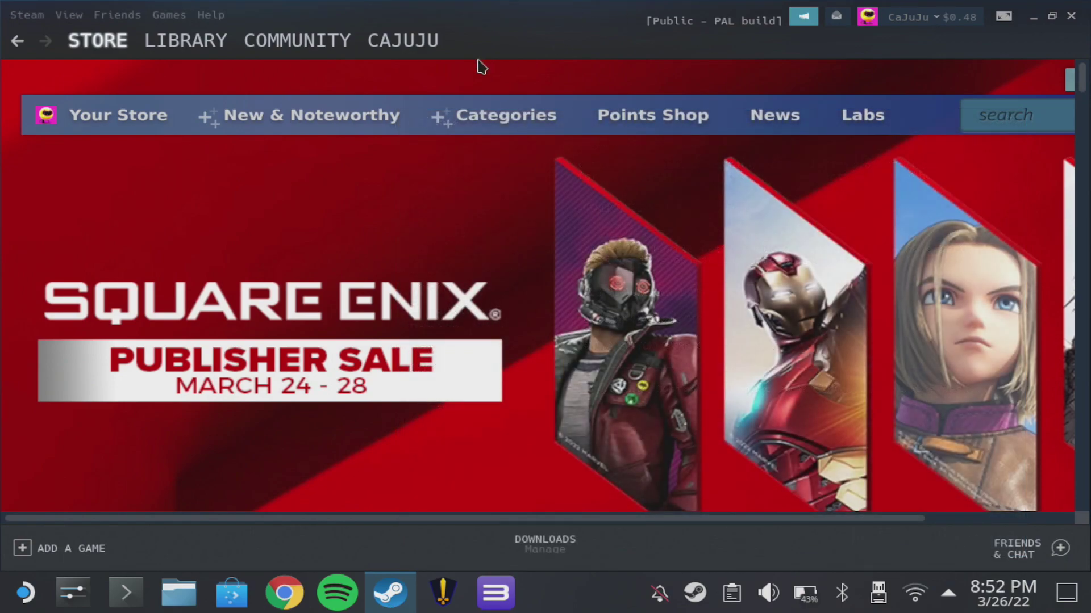
Step: Launch Heroic Games Launcher from the Steam library
{"action": "left_click", "coordinate": [183, 45]}
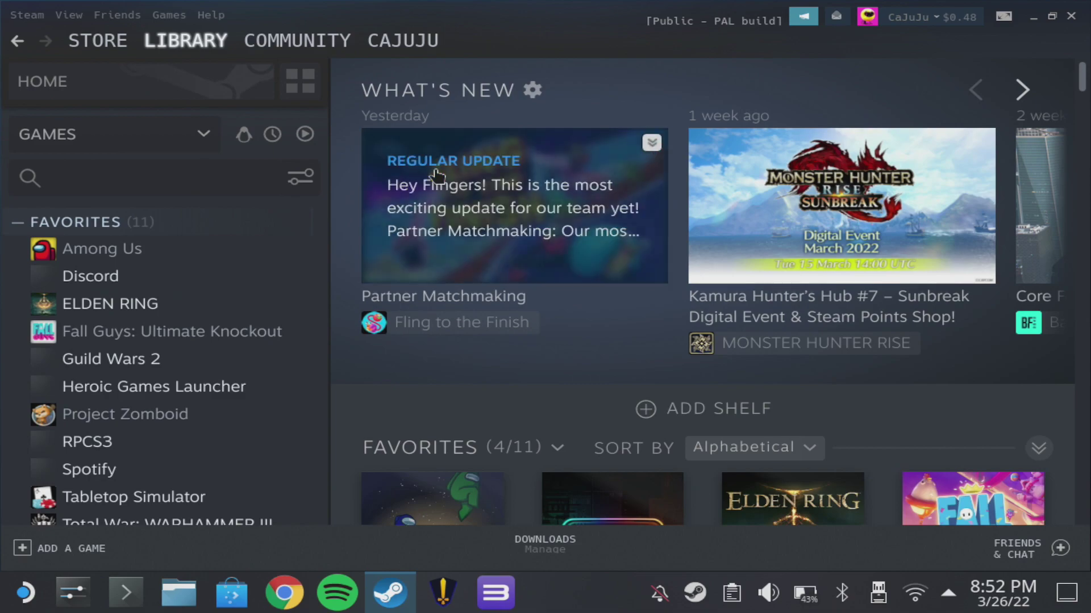
{"action": "left_click", "coordinate": [197, 392]}
{"action": "left_click", "coordinate": [411, 336]}
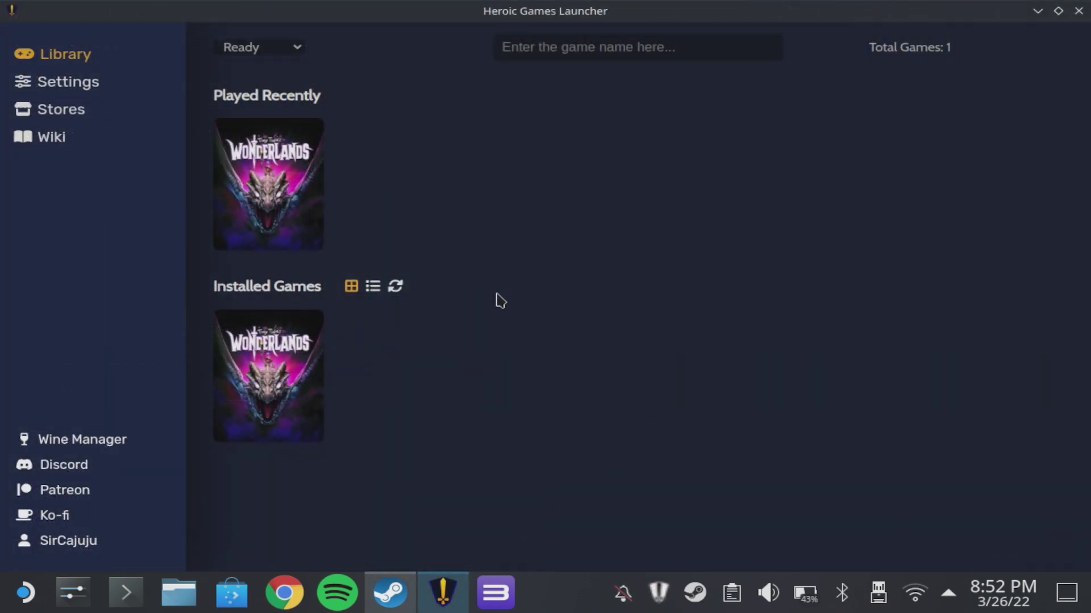
Step: Set the Wine version for Tiny Tina's Wonderlands to Proton 7.0 and return to the game's page
{"action": "left_click", "coordinate": [291, 177]}
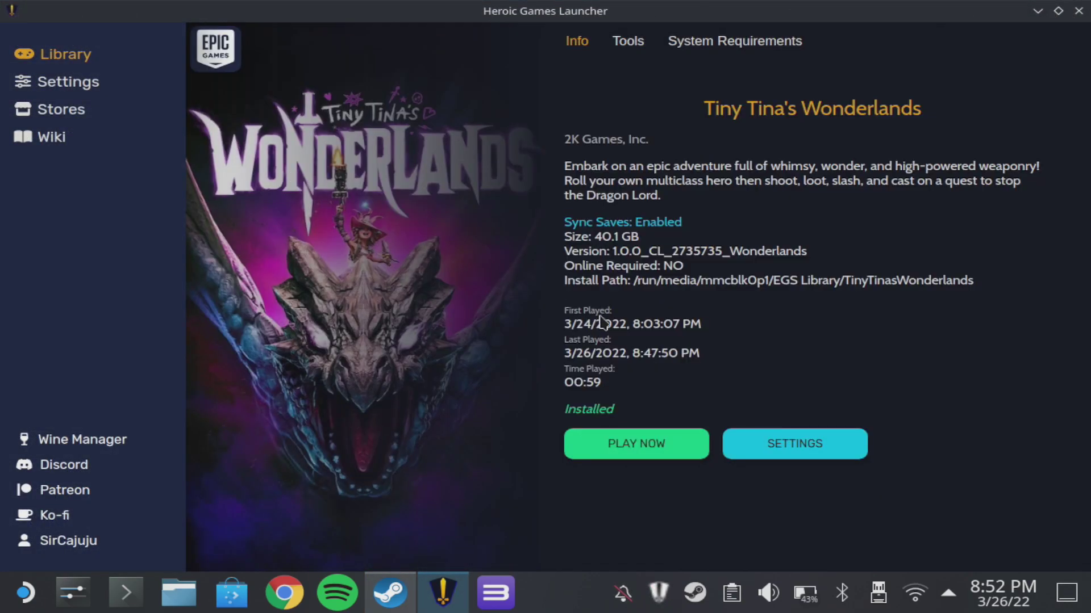
{"action": "left_click", "coordinate": [798, 445]}
{"action": "left_click", "coordinate": [671, 256]}
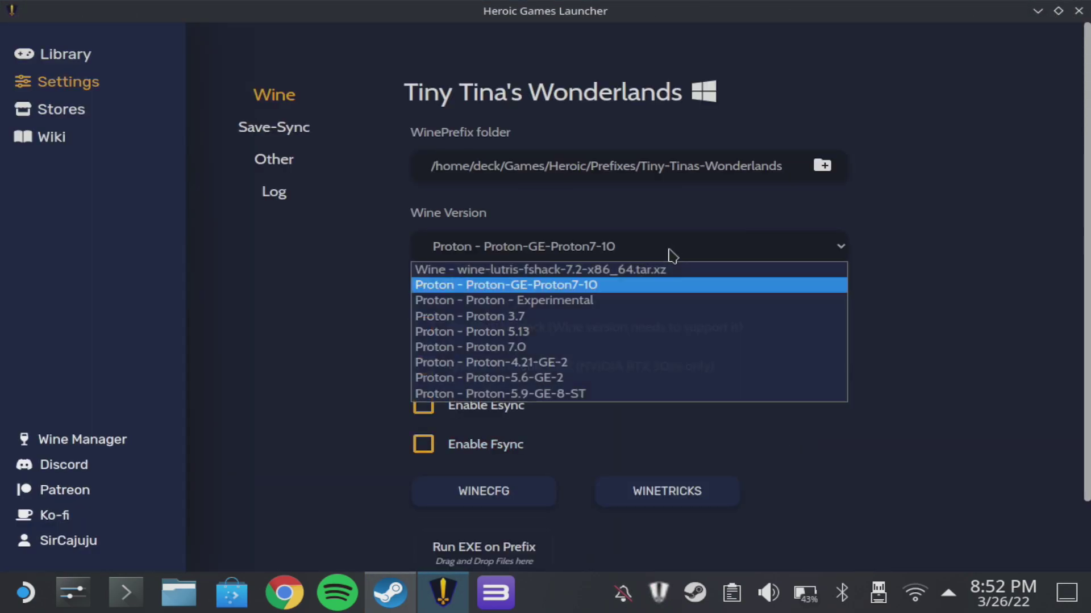
{"action": "left_click", "coordinate": [591, 348]}
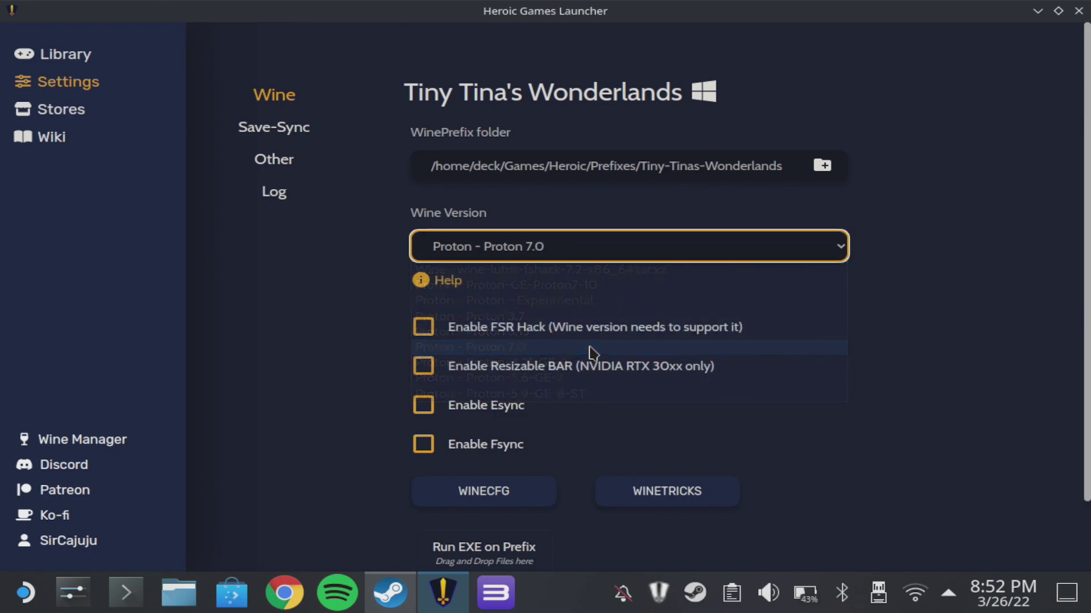
{"action": "left_click", "coordinate": [322, 327]}
{"action": "key", "text": "Escape"}
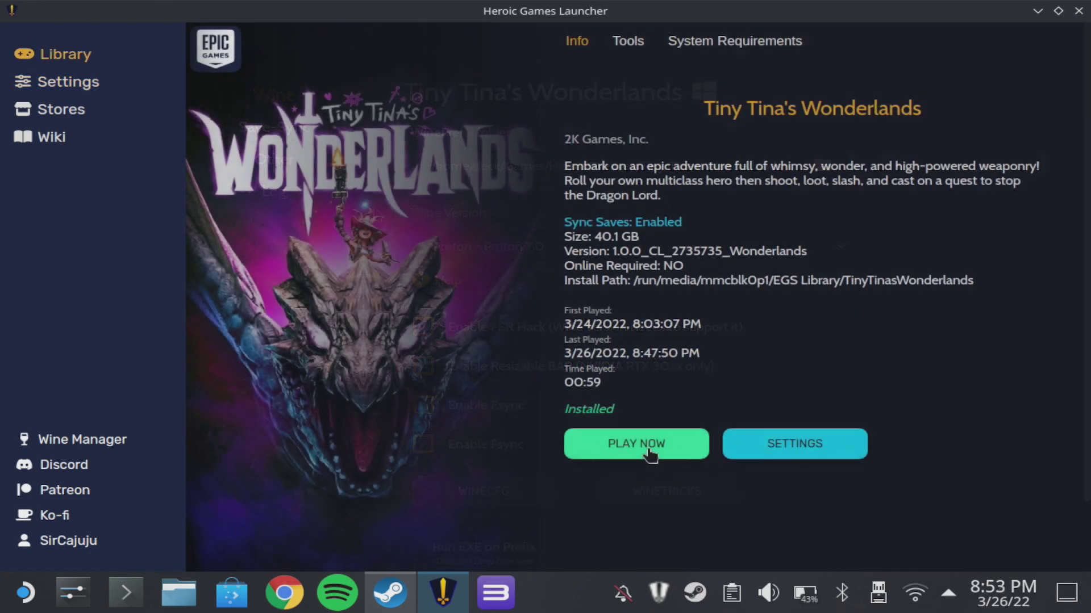
Step: Launch Tiny Tina's Wonderlands and allow it to use the Epic Games account
{"action": "left_click", "coordinate": [648, 454]}
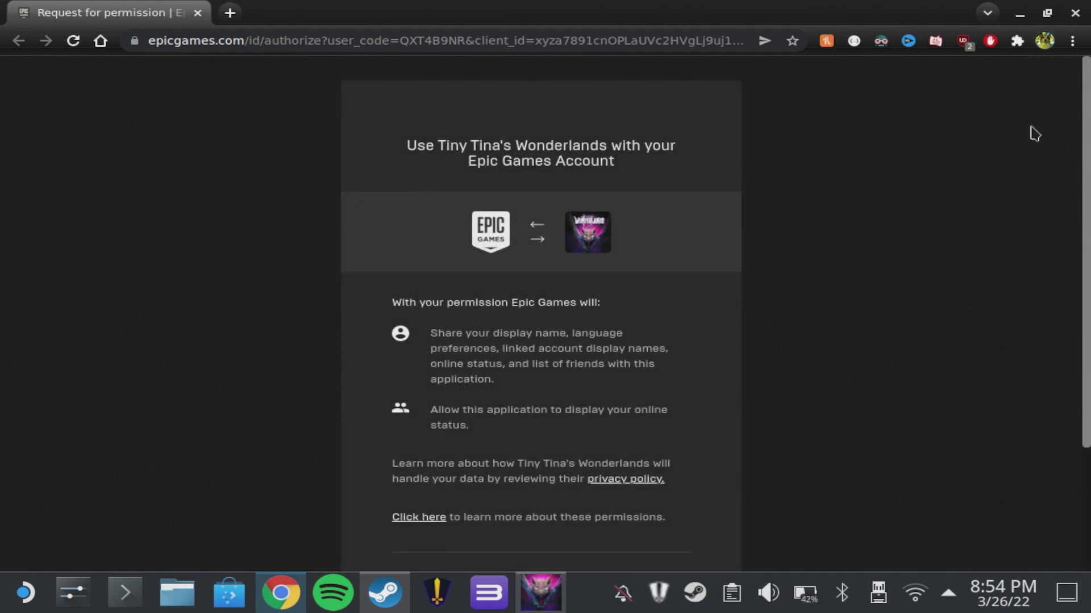
{"action": "left_click_drag", "start_coordinate": [1086, 125], "coordinate": [1085, 270]}
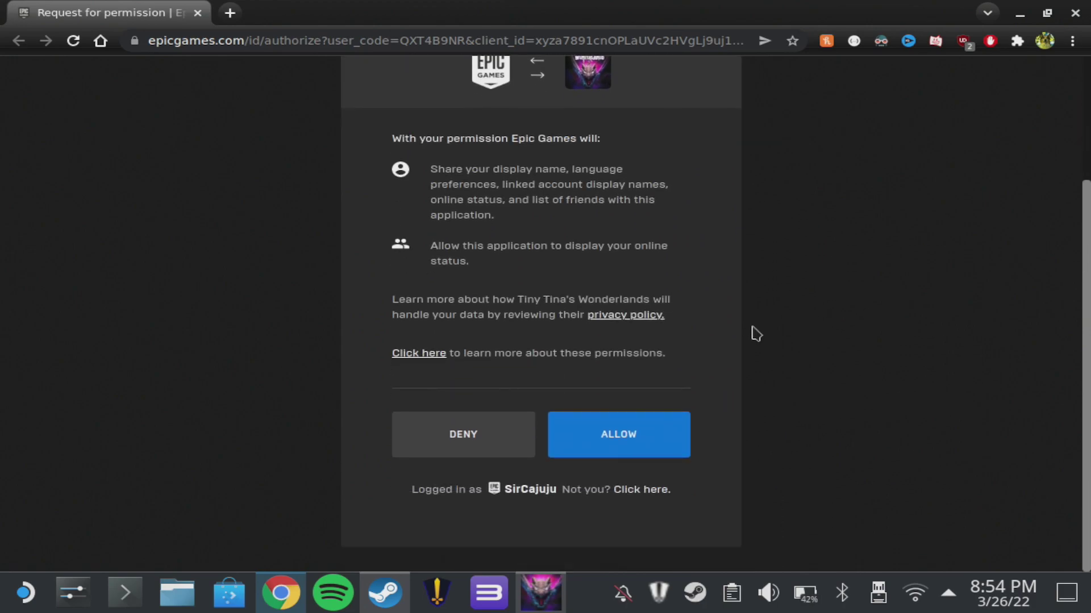
{"action": "left_click", "coordinate": [588, 440]}
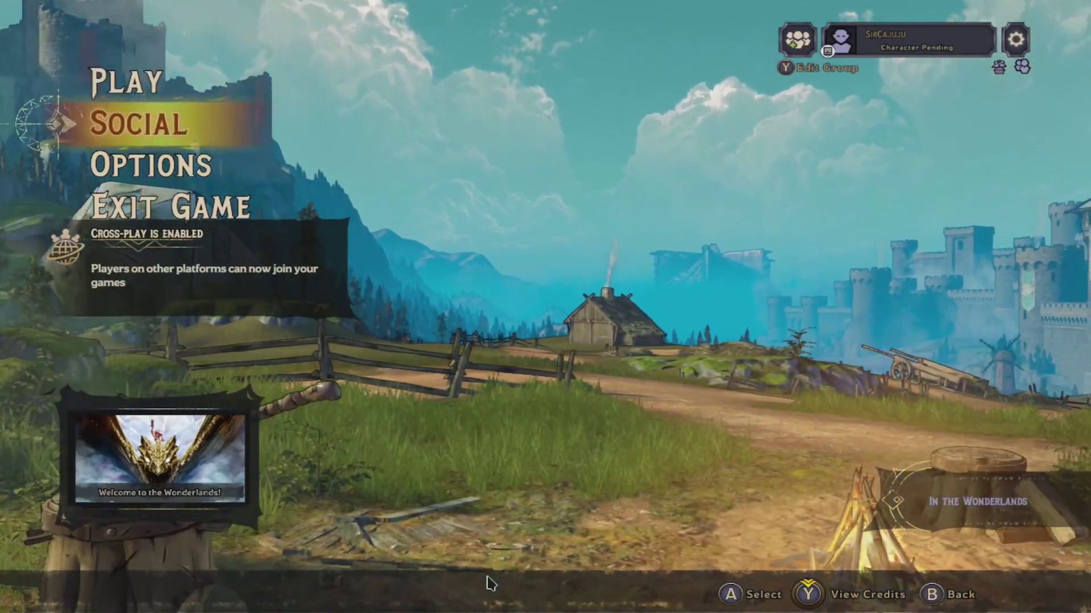
Step: Set the game's Graphics API to DirectX 11 in the visual options and close the options
{"action": "key", "text": "Down"}
{"action": "key", "text": "Down"}
{"action": "key", "text": "Up"}
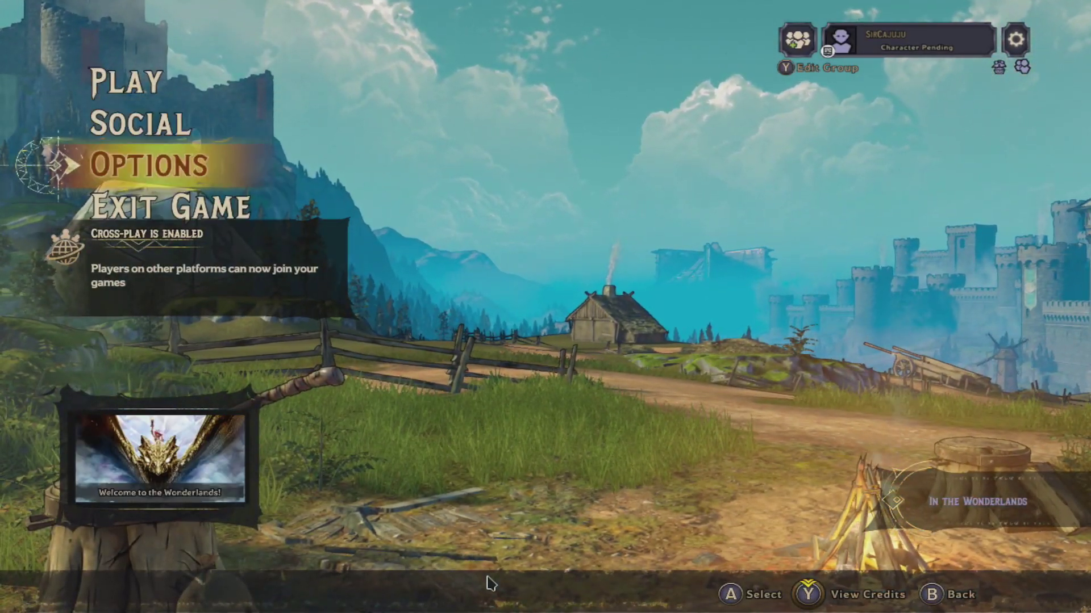
{"action": "key", "text": "Up"}
{"action": "key", "text": "Up"}
{"action": "key", "text": "Down"}
{"action": "key", "text": "Down"}
{"action": "key", "text": "Return"}
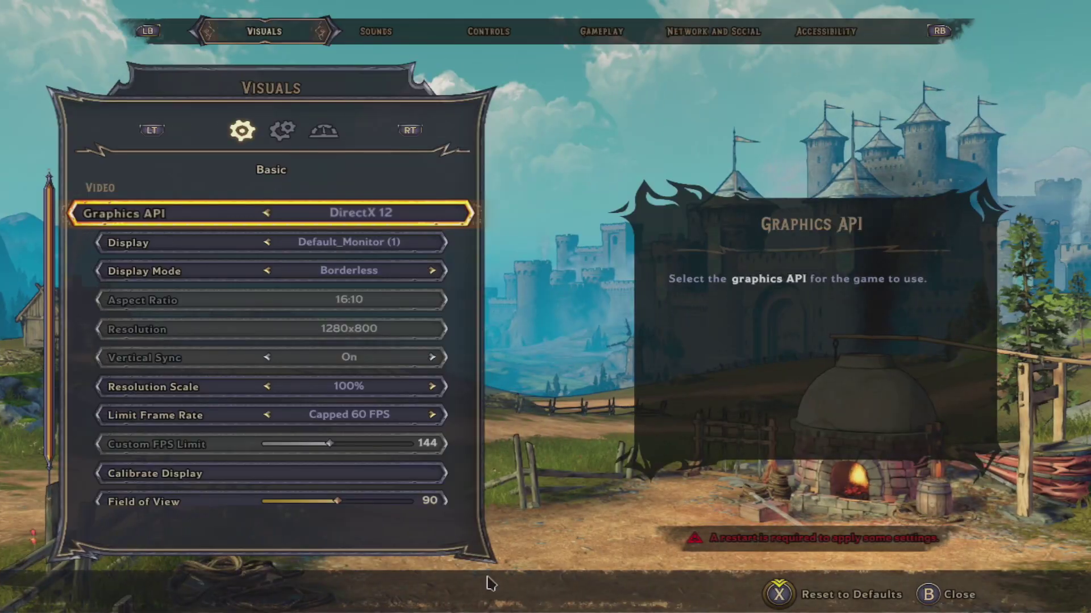
{"action": "key", "text": "Left"}
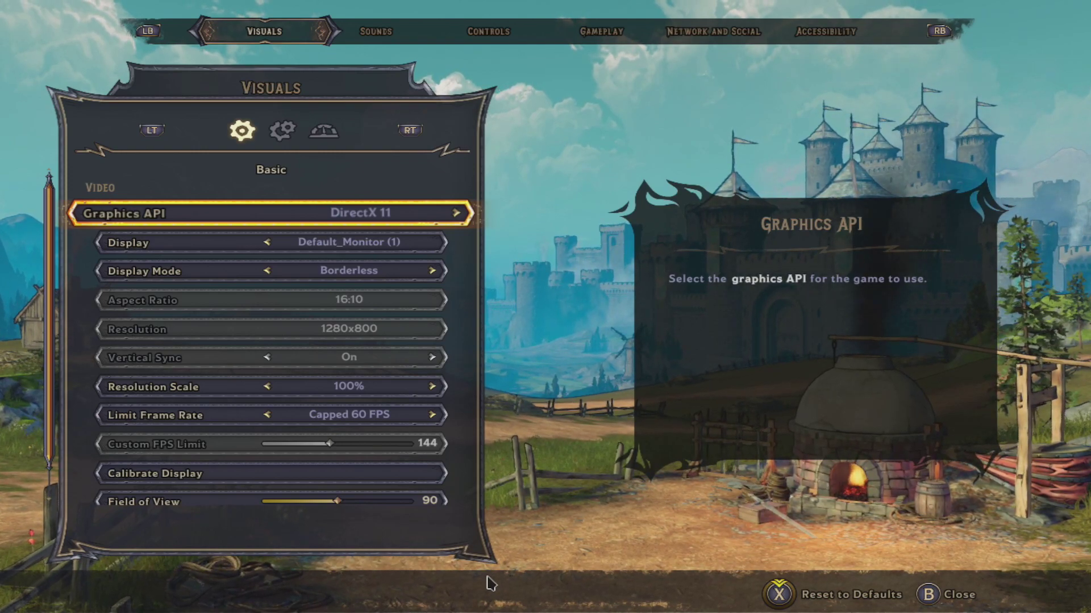
{"action": "key", "text": "Right"}
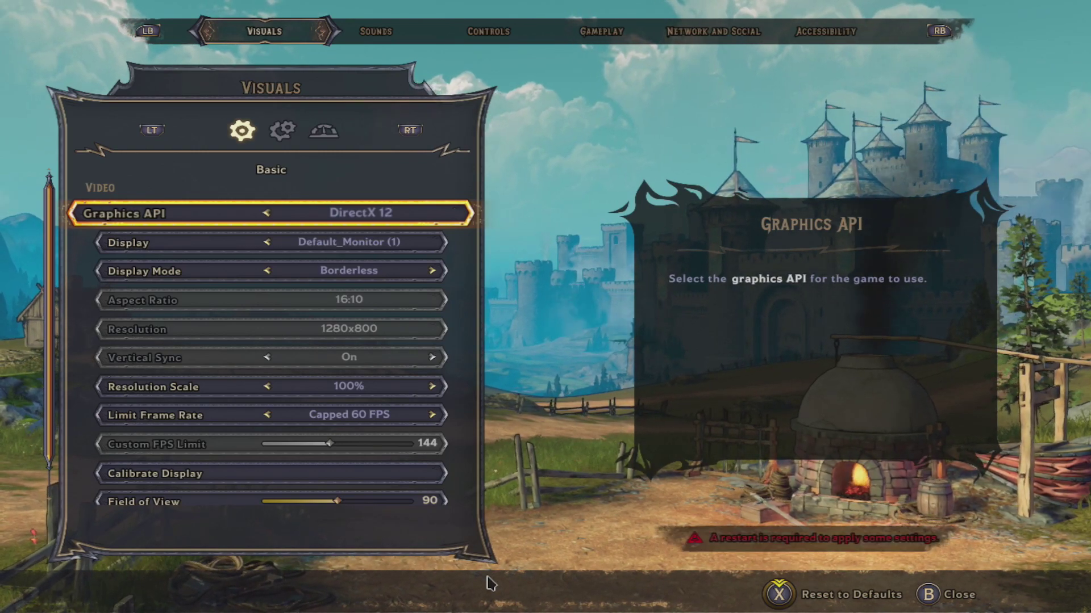
{"action": "key", "text": "Left"}
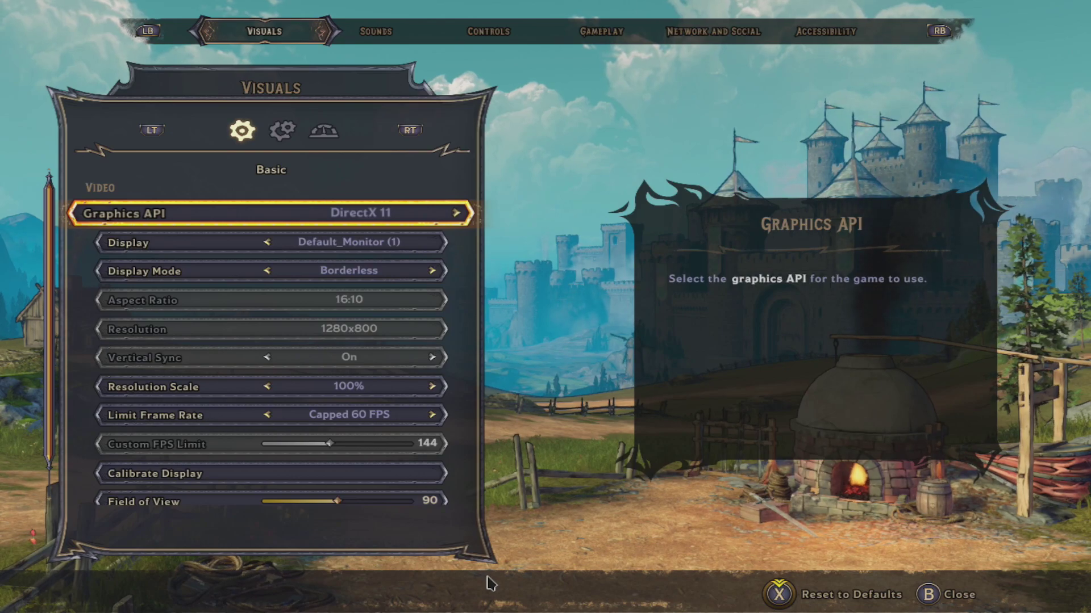
{"action": "key", "text": "Escape"}
Step: Exit Tiny Tina's Wonderlands, quitting to the desktop
{"action": "key", "text": "Down"}
{"action": "key", "text": "Down"}
{"action": "key", "text": "Down"}
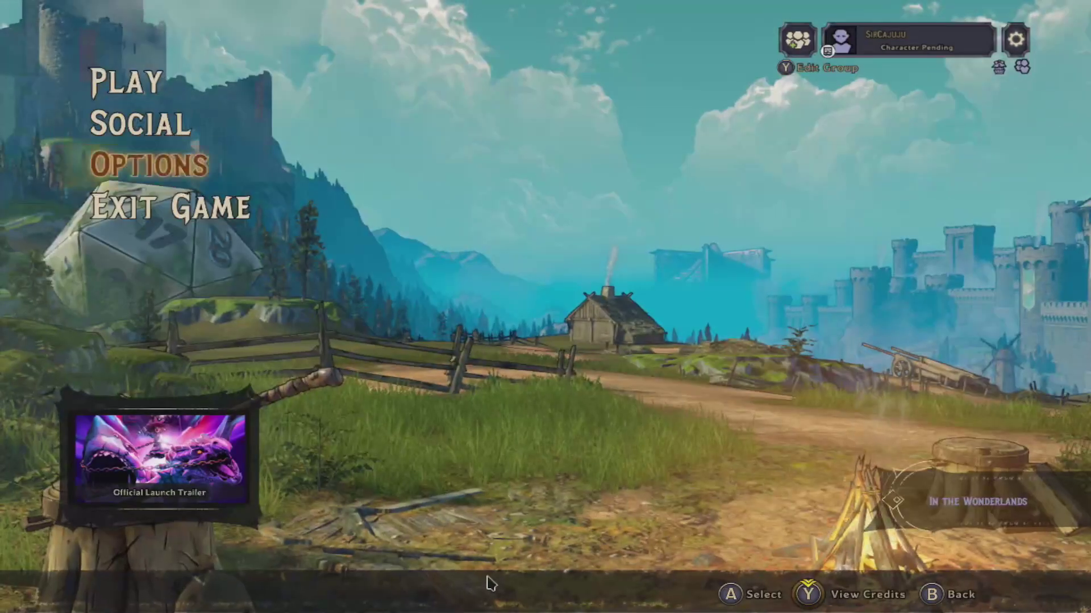
{"action": "key", "text": "Return"}
{"action": "key", "text": "Left"}
{"action": "key", "text": "Left"}
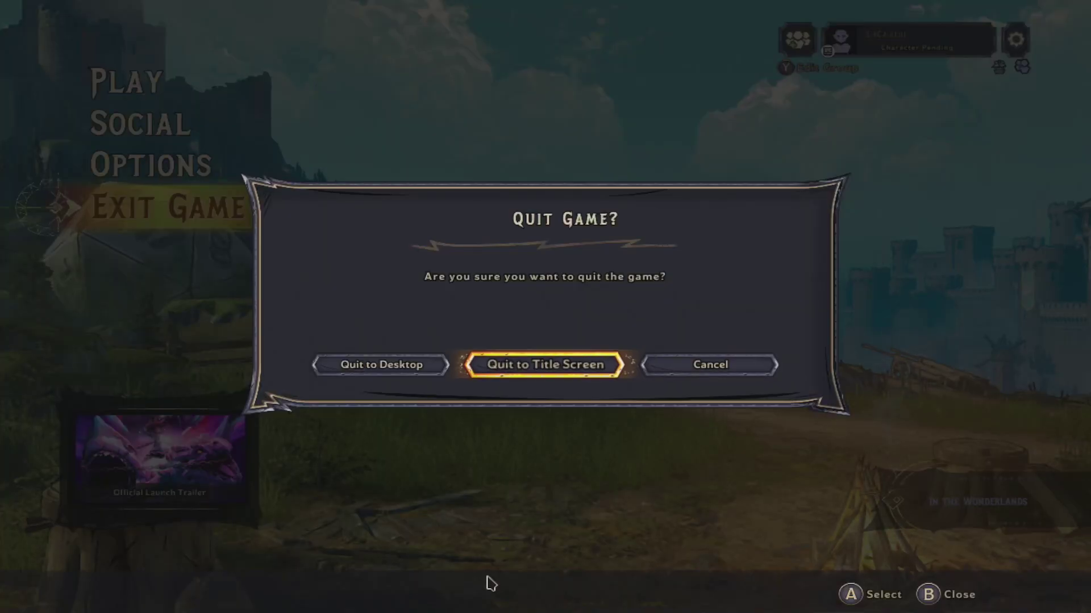
{"action": "key", "text": "Return"}
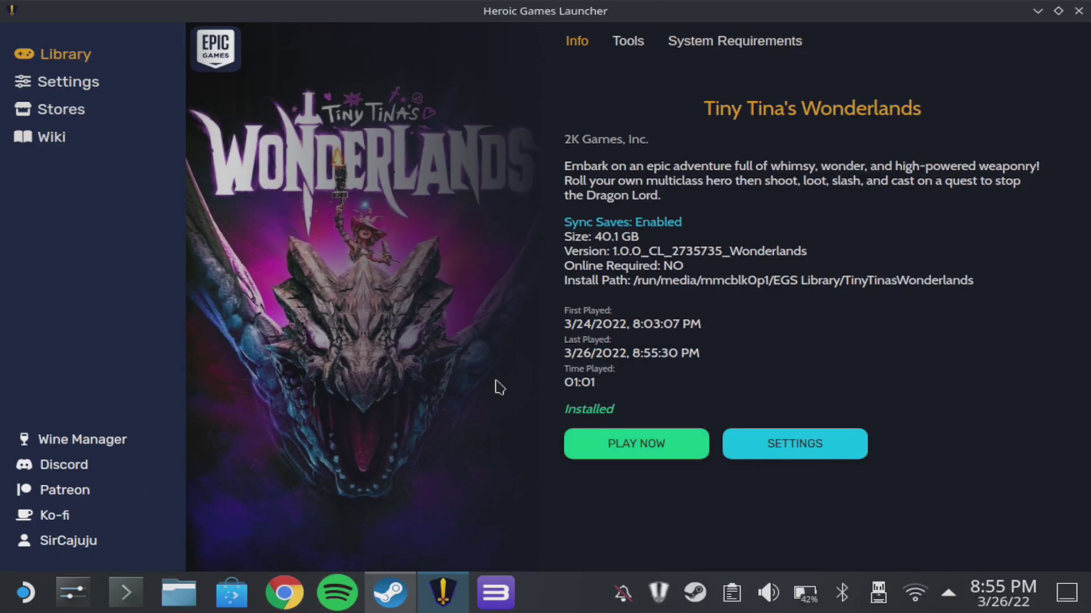
Step: Check the versions in the Wine Manager, and set the Wine version for Tiny Tina's Wonderlands to Proton-GE-Proton7-10
{"action": "left_click", "coordinate": [61, 441]}
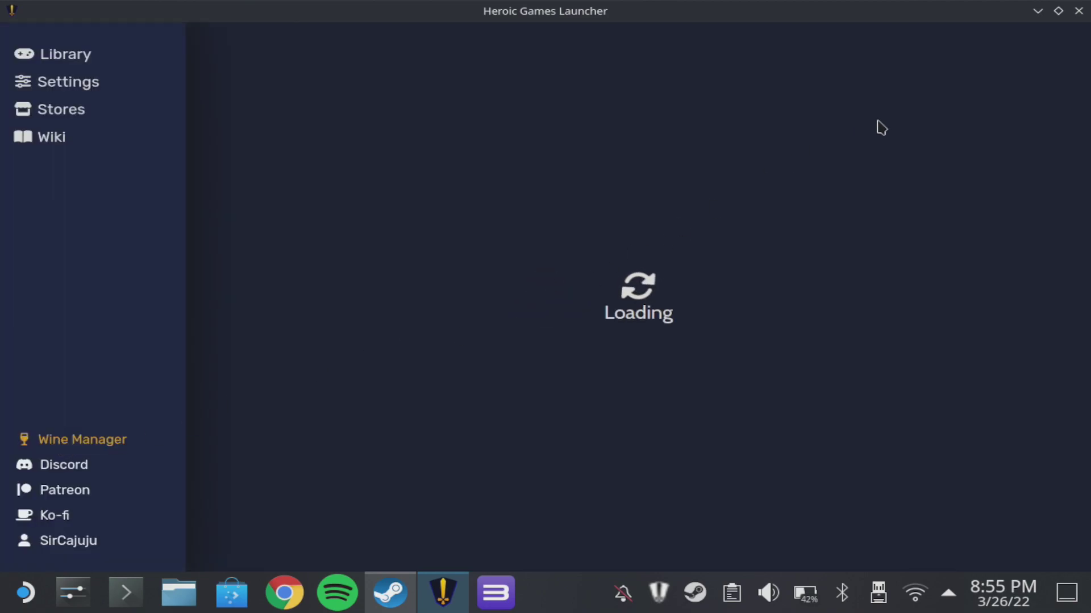
{"action": "left_click_drag", "start_coordinate": [1087, 46], "coordinate": [879, 179]}
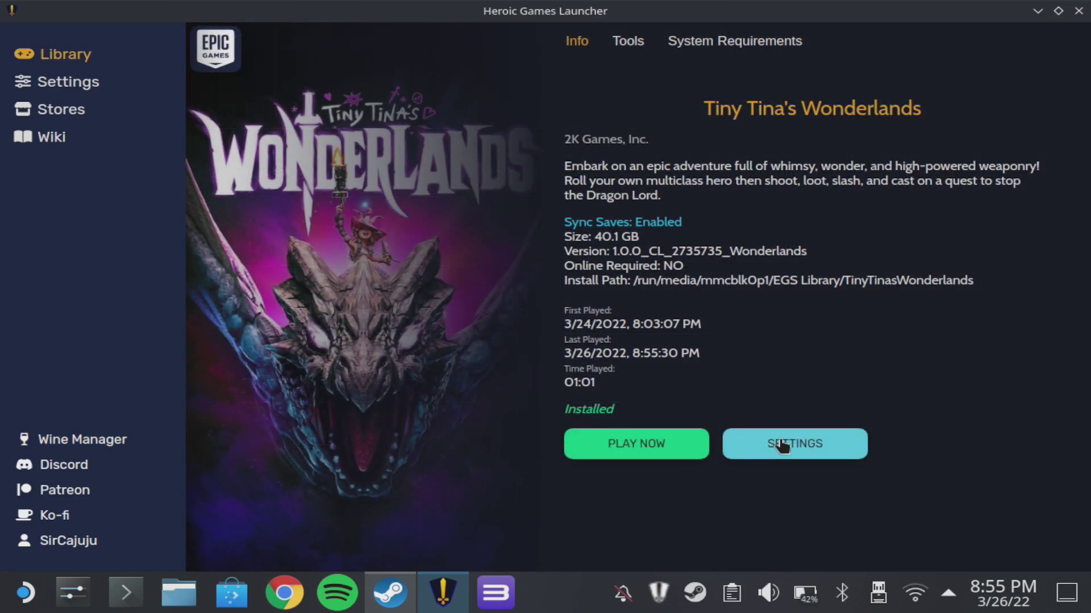
{"action": "left_click", "coordinate": [776, 445]}
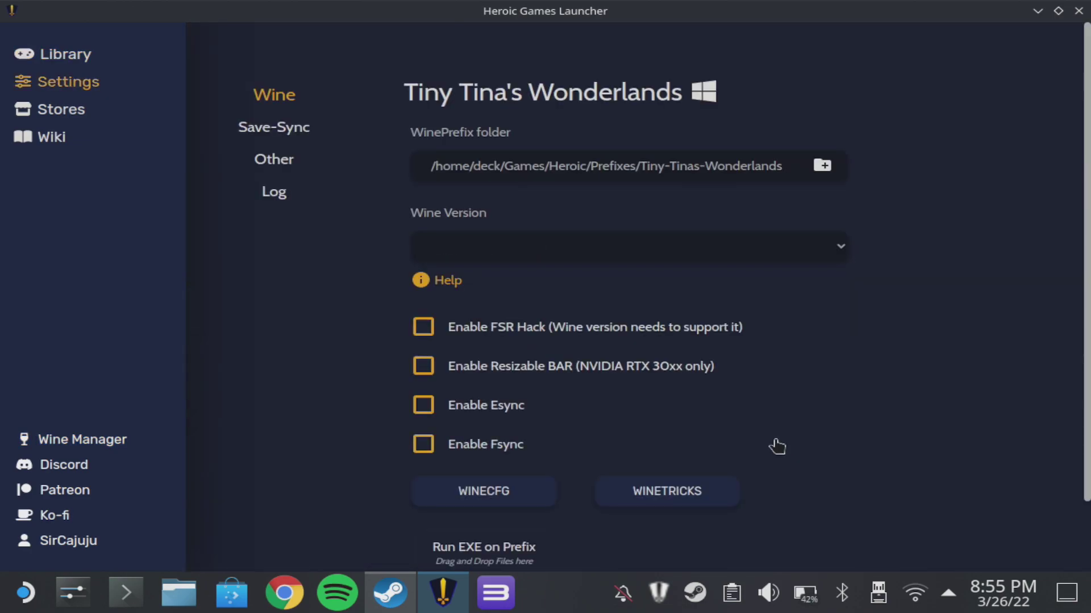
{"action": "left_click", "coordinate": [710, 254]}
{"action": "left_click", "coordinate": [656, 286]}
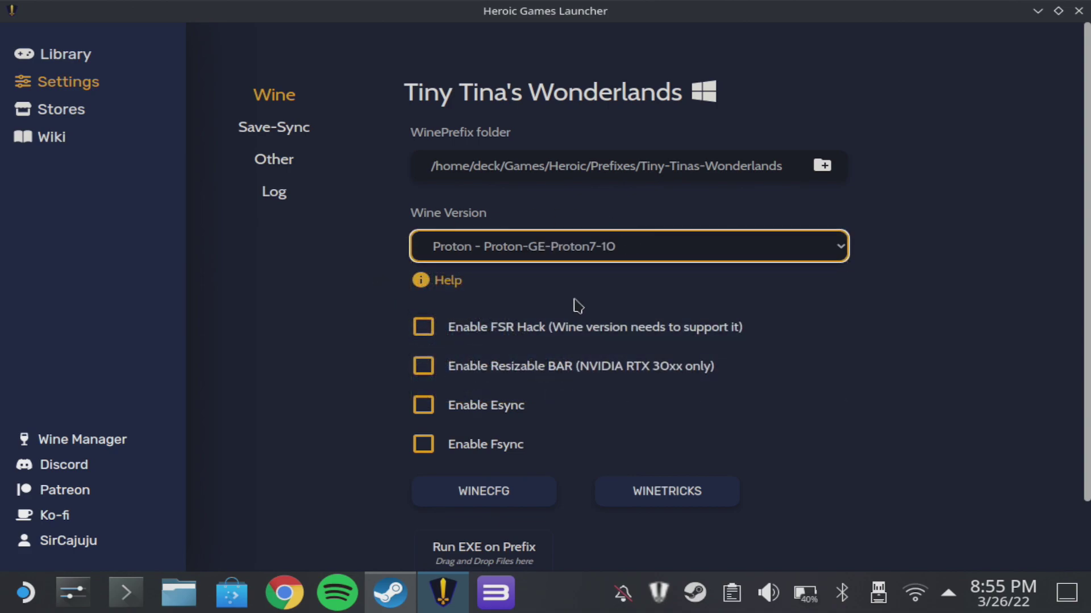
{"action": "key", "text": "Escape"}
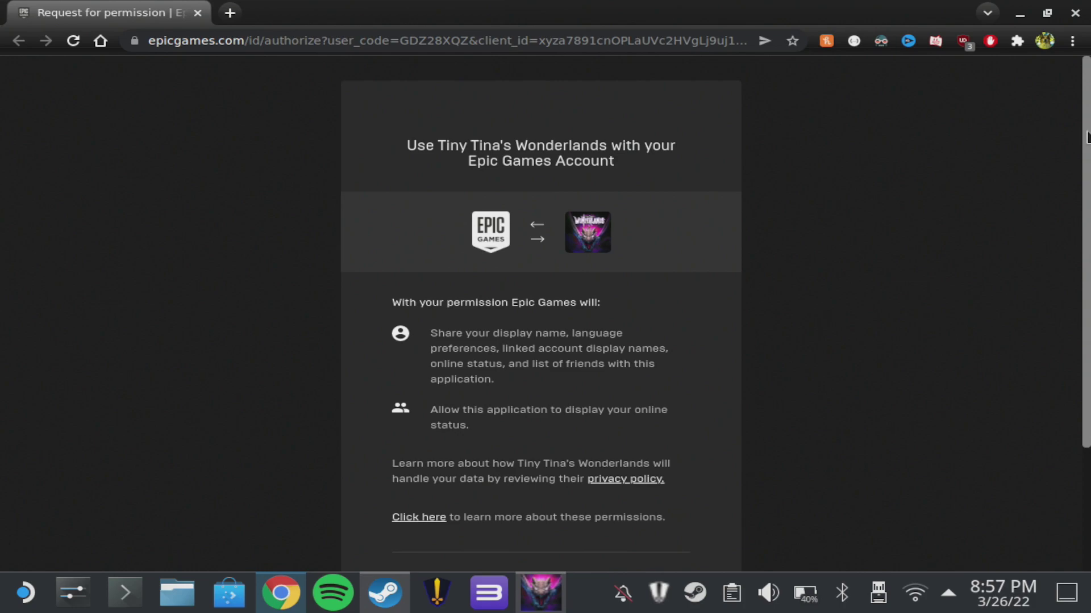
Step: Review the permission request for using Tiny Tina's Wonderlands with the Epic Games account and allow it
{"action": "scroll", "coordinate": [937, 275], "scroll_direction": "down", "scroll_amount": 3}
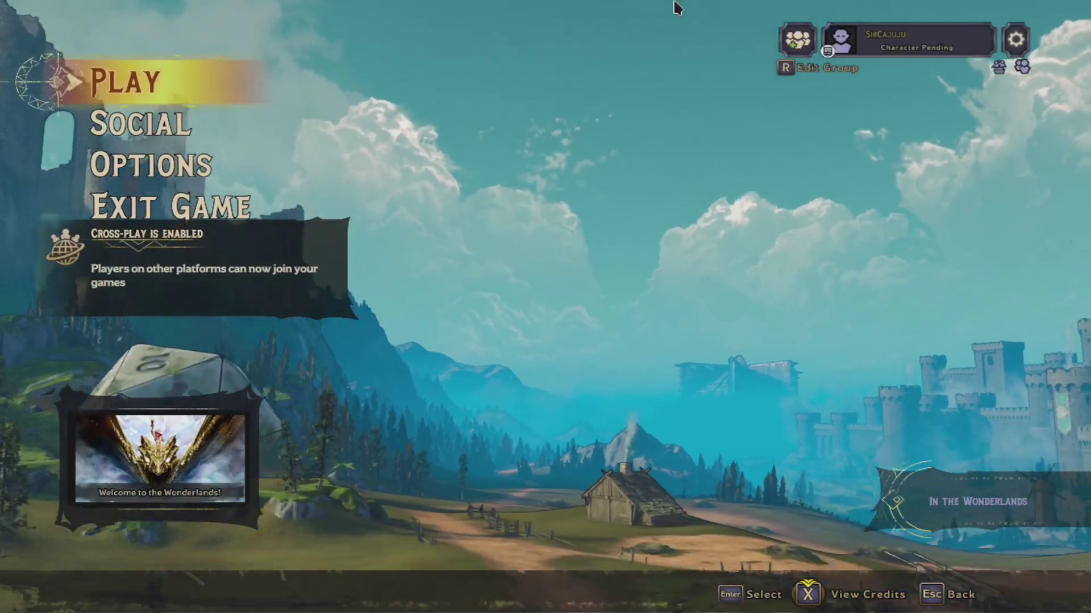
Step: View the Social roster and the Options of Tiny Tina's Wonderlands, returning to the game's main menu
{"action": "key", "text": "Down"}
{"action": "key", "text": "Down"}
{"action": "key", "text": "Up"}
{"action": "key", "text": "Return"}
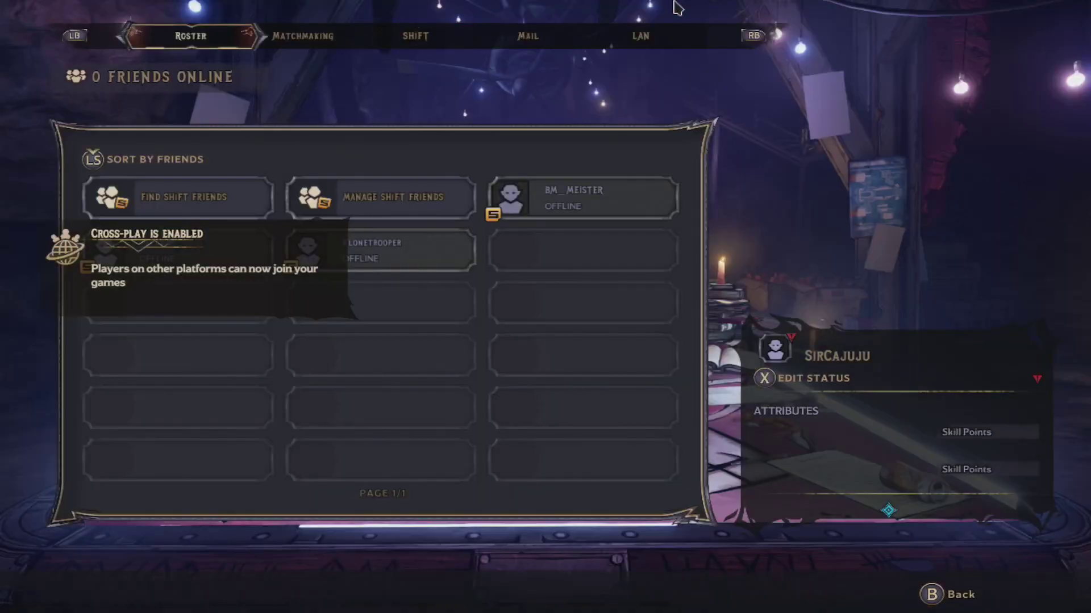
{"action": "key", "text": "Escape"}
{"action": "key", "text": "Down"}
{"action": "key", "text": "Down"}
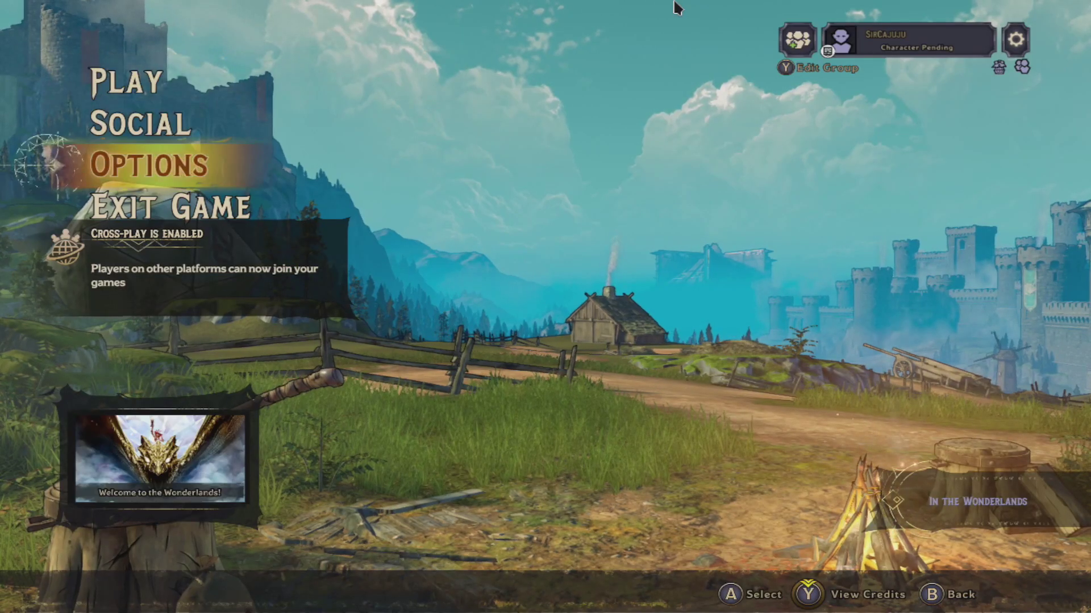
{"action": "key", "text": "Return"}
{"action": "key", "text": "Escape"}
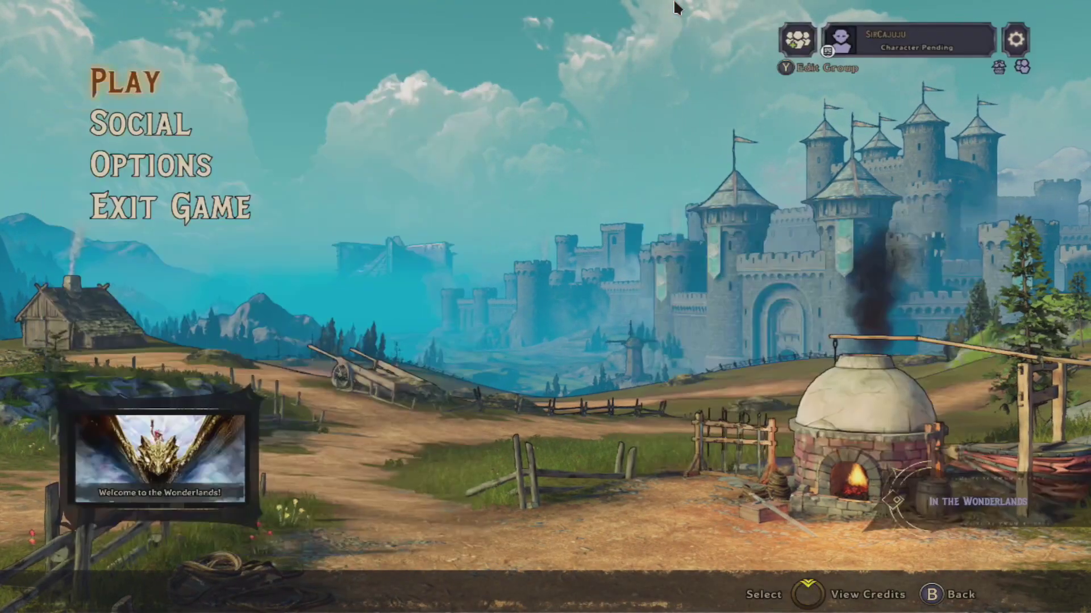
Step: Start setting up a new game and select Cooperation as the group mode
{"action": "key", "text": "Return"}
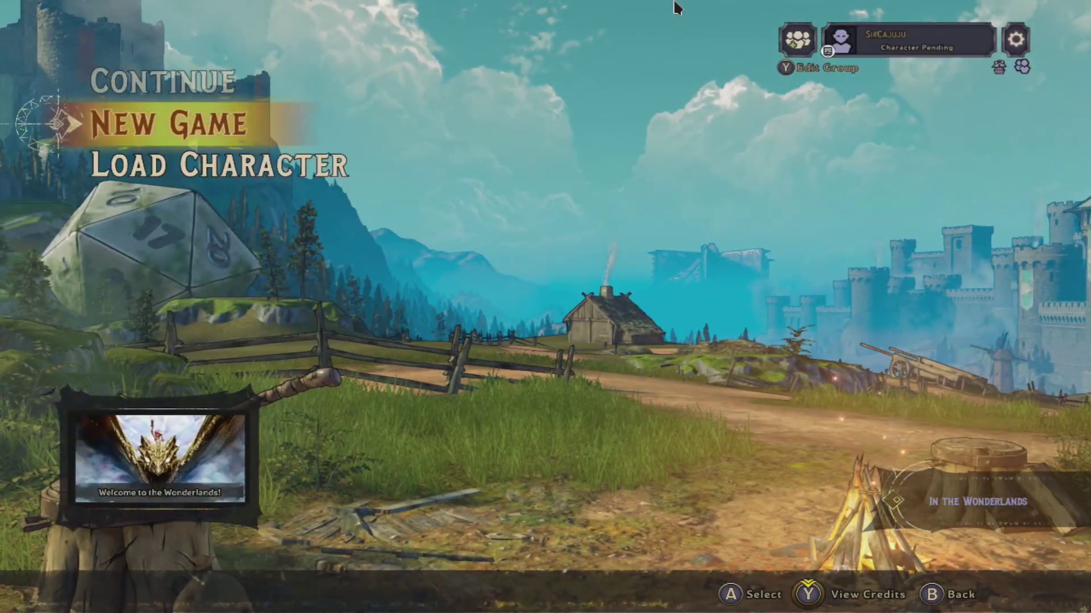
{"action": "key", "text": "Down"}
{"action": "key", "text": "Up"}
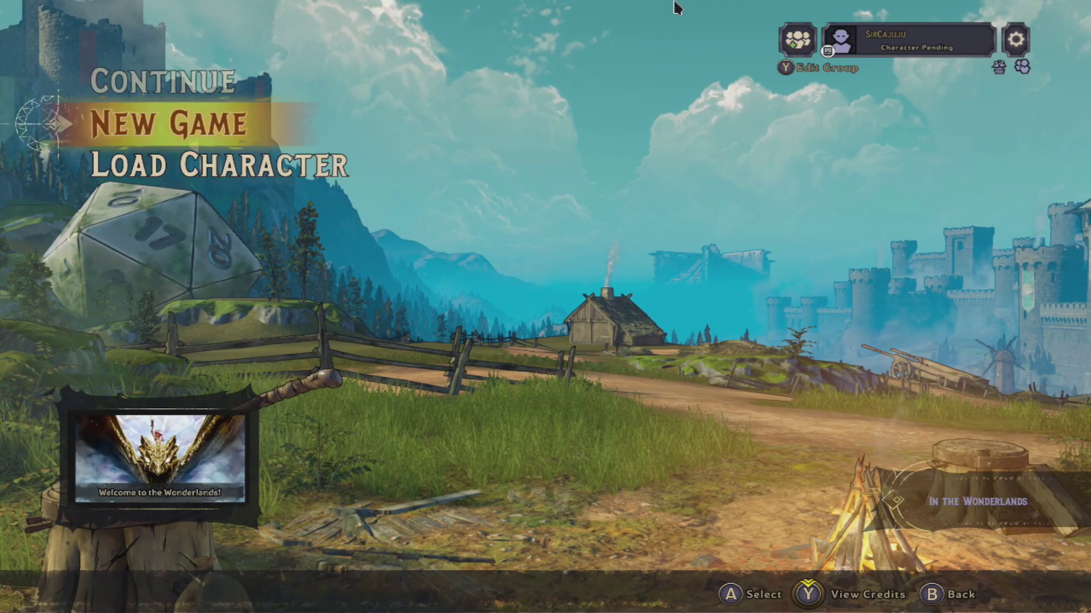
{"action": "key", "text": "Return"}
{"action": "key", "text": "Down"}
{"action": "key", "text": "Return"}
{"action": "key", "text": "Up"}
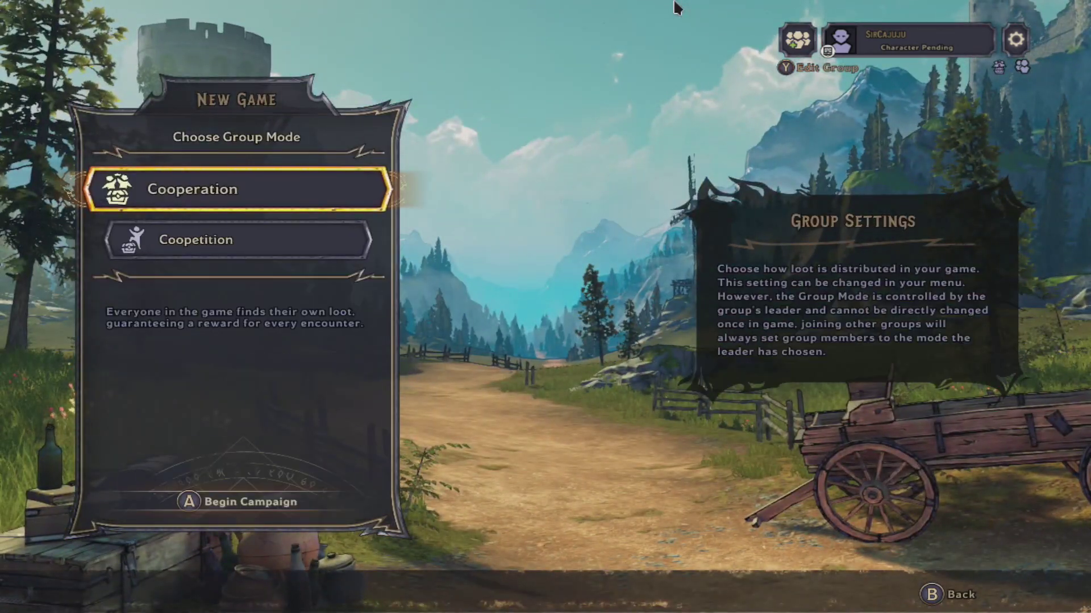